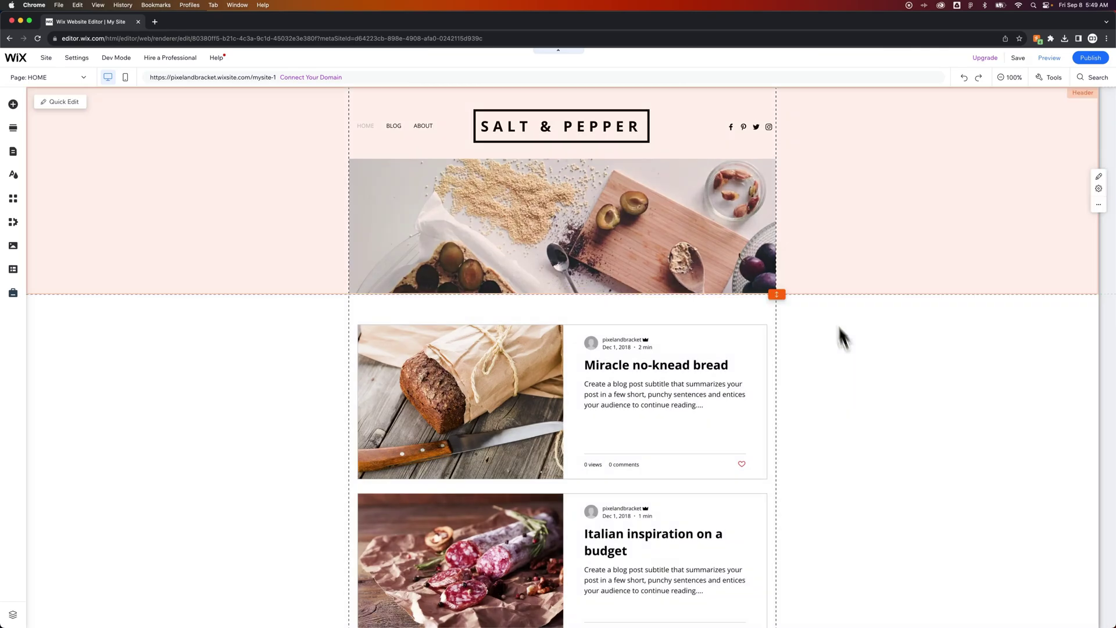
scroll(817, 244, down, 2)
scroll(818, 248, down, 3)
scroll(819, 271, down, 3)
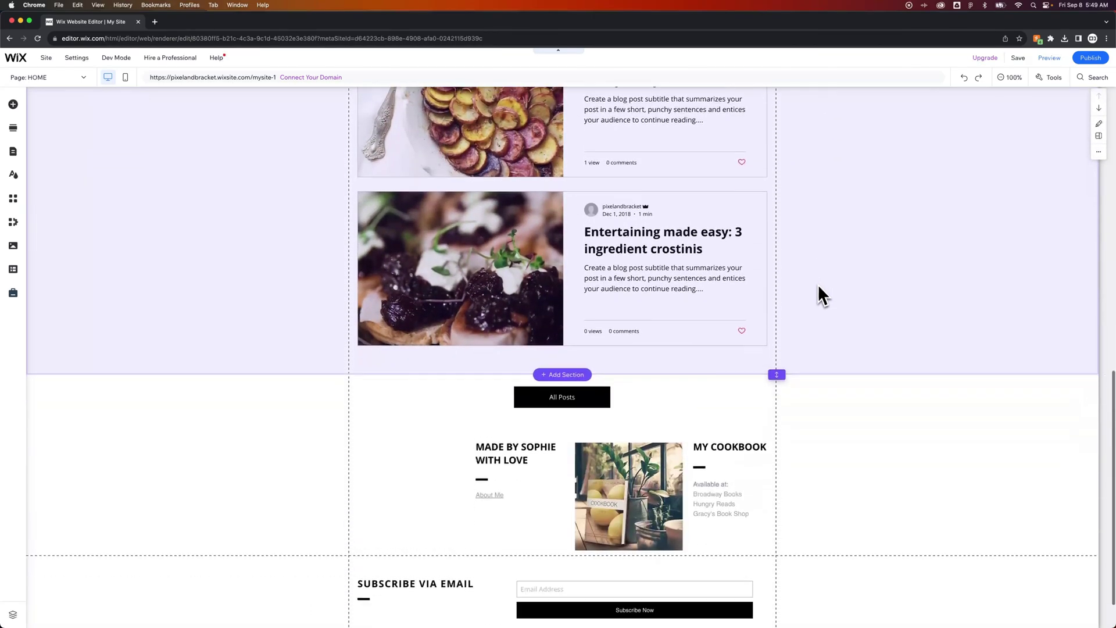
scroll(818, 292, up, 3)
scroll(818, 297, up, 5)
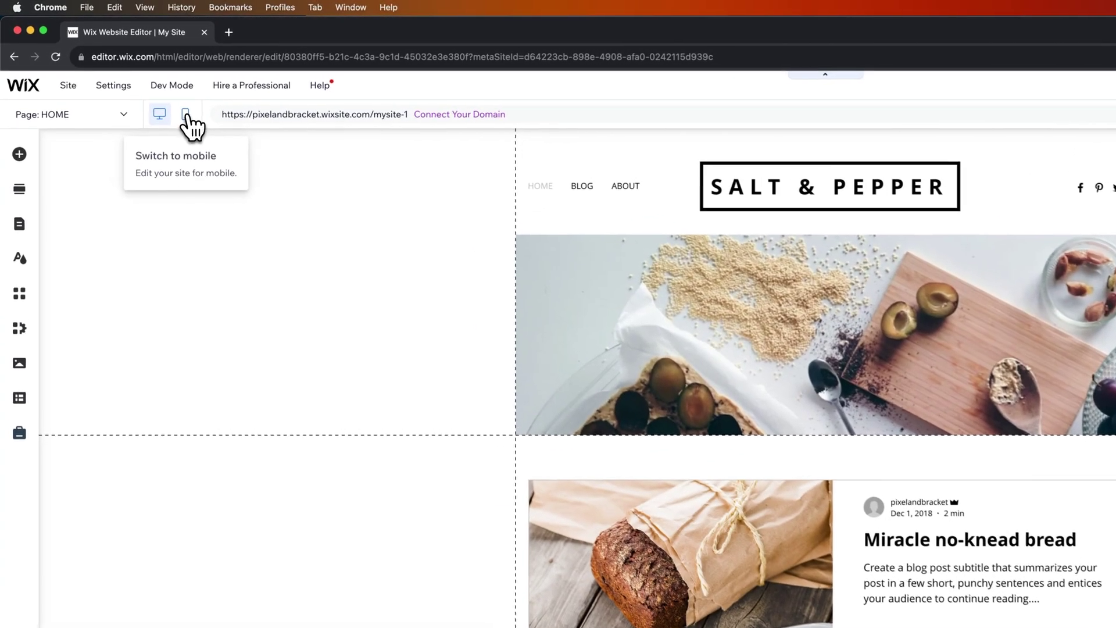
- Switch to mobile view, check the header scroll settings, and select the Salt & Pepper logo container
click(190, 119)
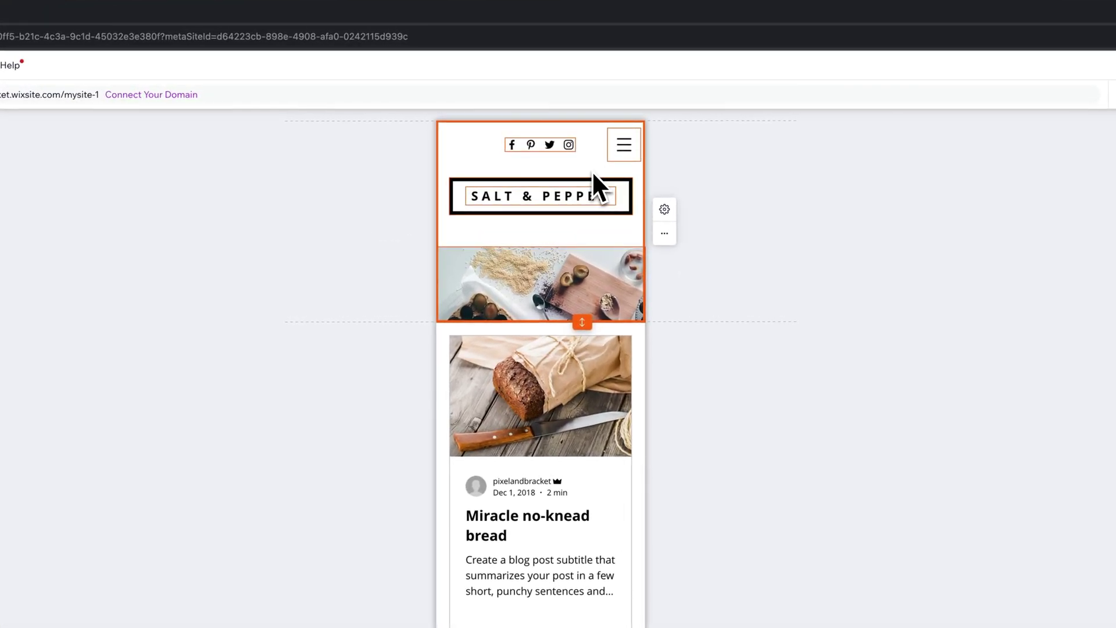
click(667, 215)
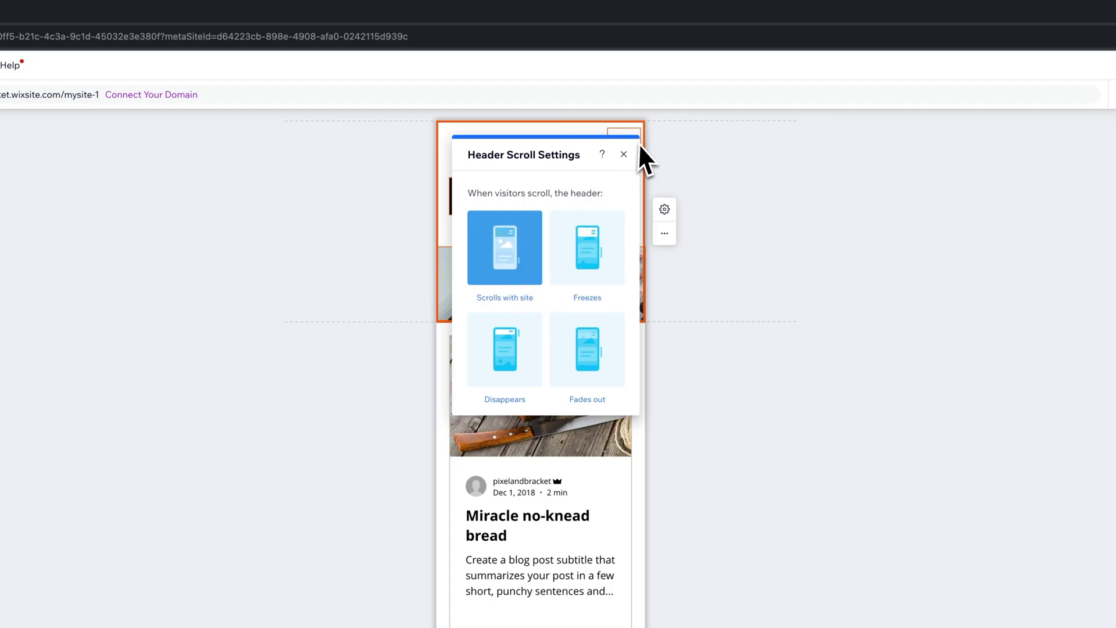
click(624, 155)
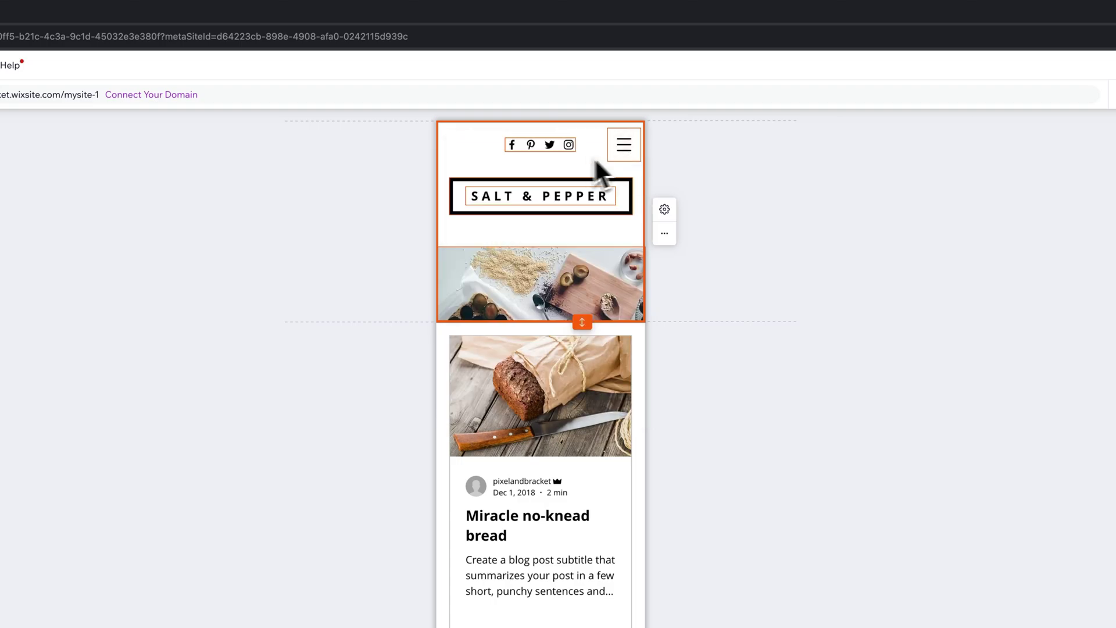
click(502, 182)
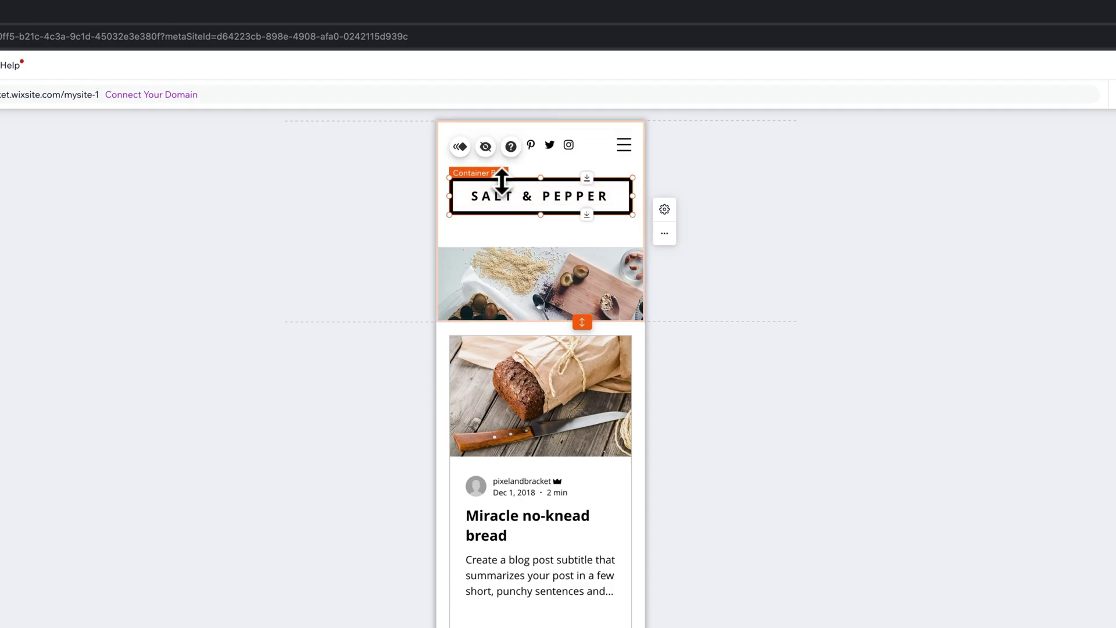
- Hide the food image on mobile and shorten the header to 190 px
click(561, 276)
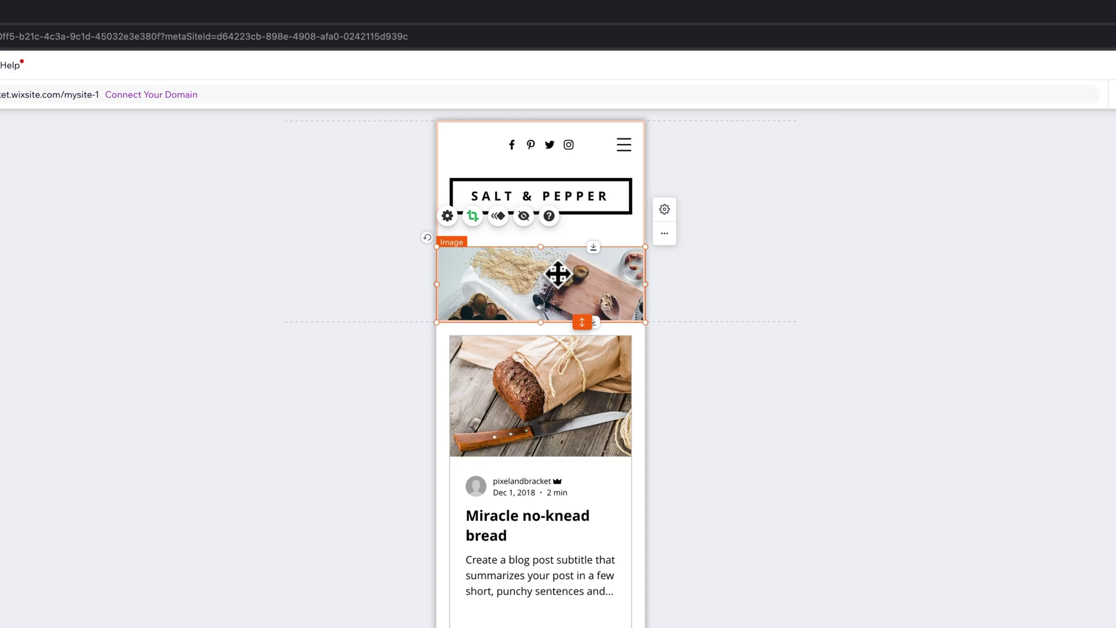
click(525, 217)
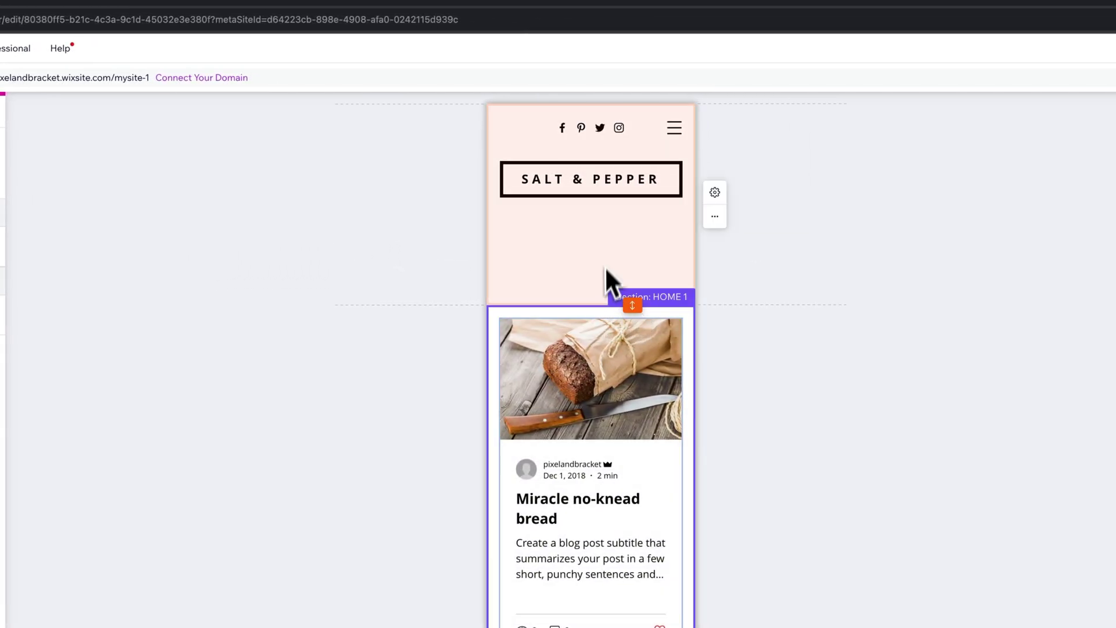
click(606, 266)
drag(634, 306, 634, 231)
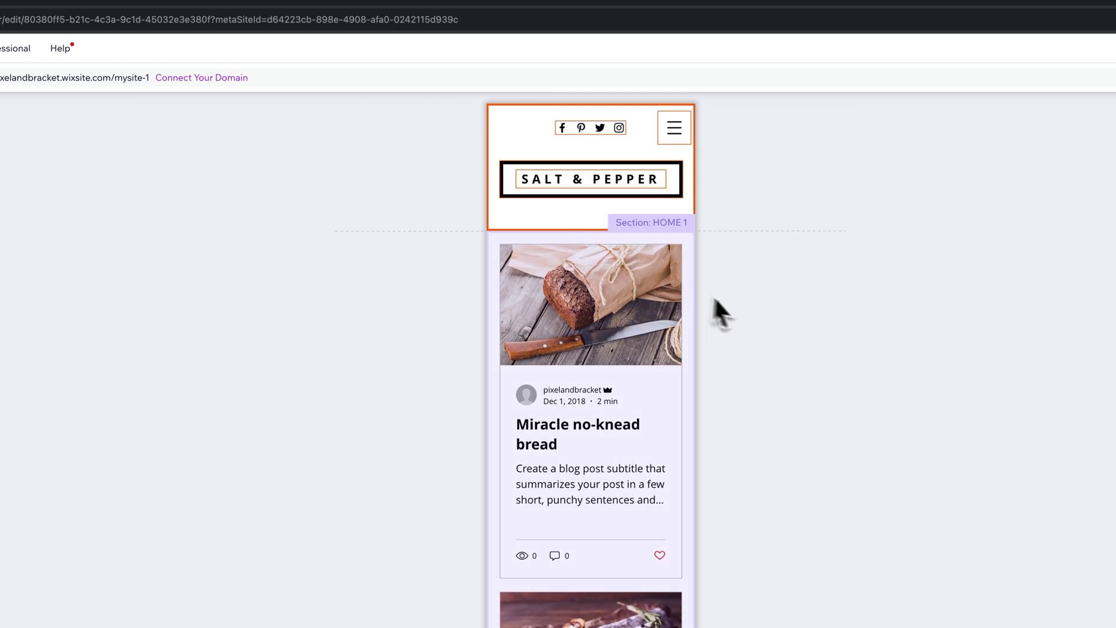
scroll(582, 242, down, 3)
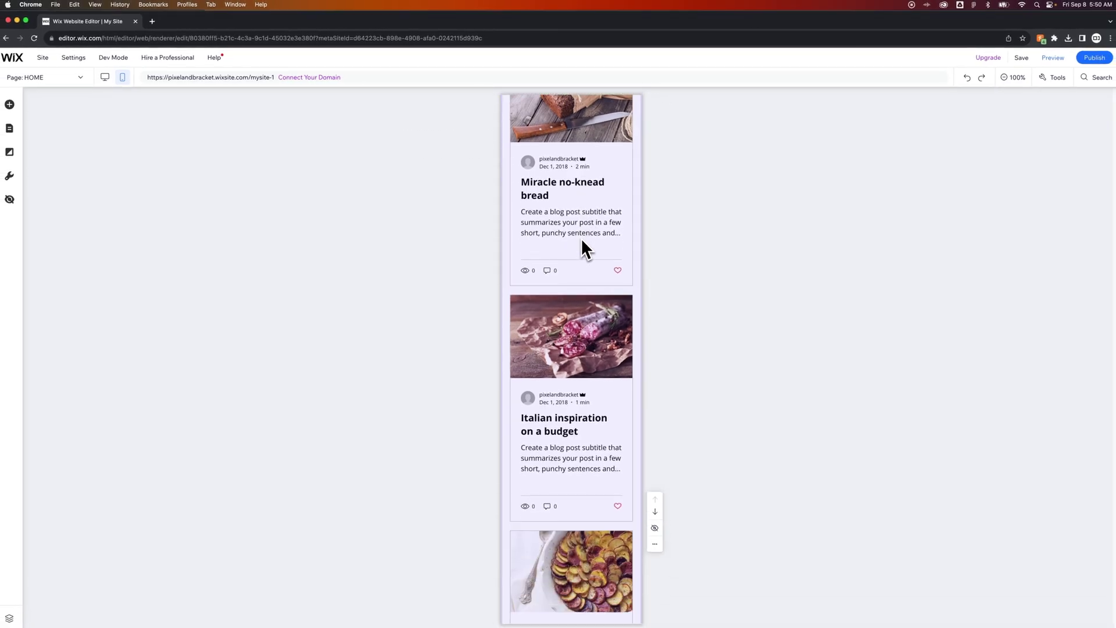
scroll(581, 240, down, 5)
scroll(581, 240, down, 4)
scroll(580, 242, down, 3)
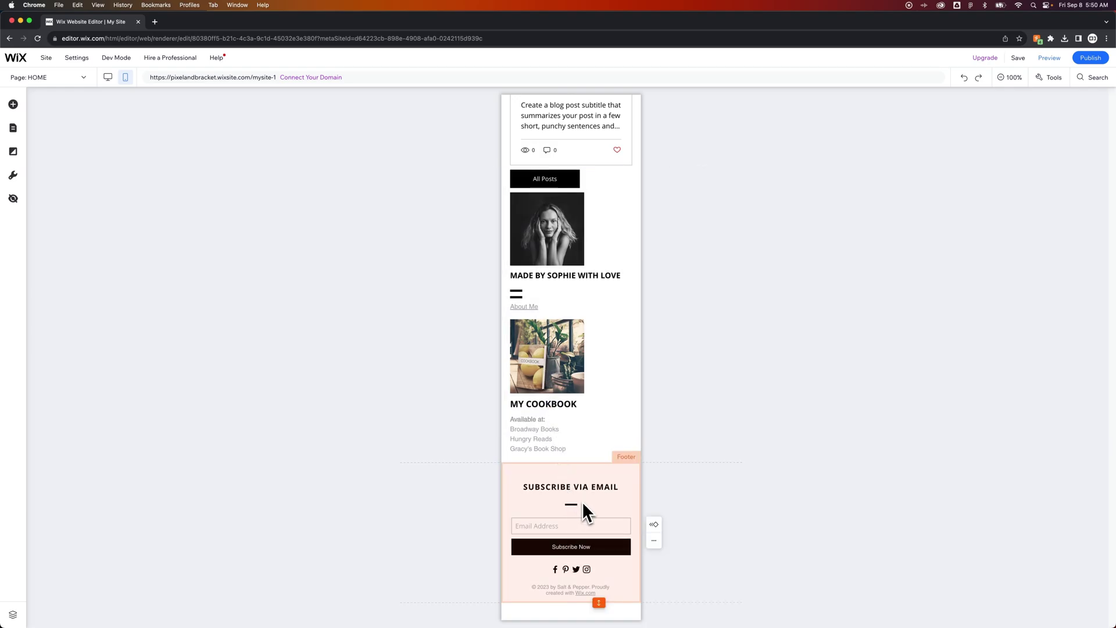
scroll(585, 498, up, 5)
scroll(584, 496, up, 5)
scroll(585, 496, up, 3)
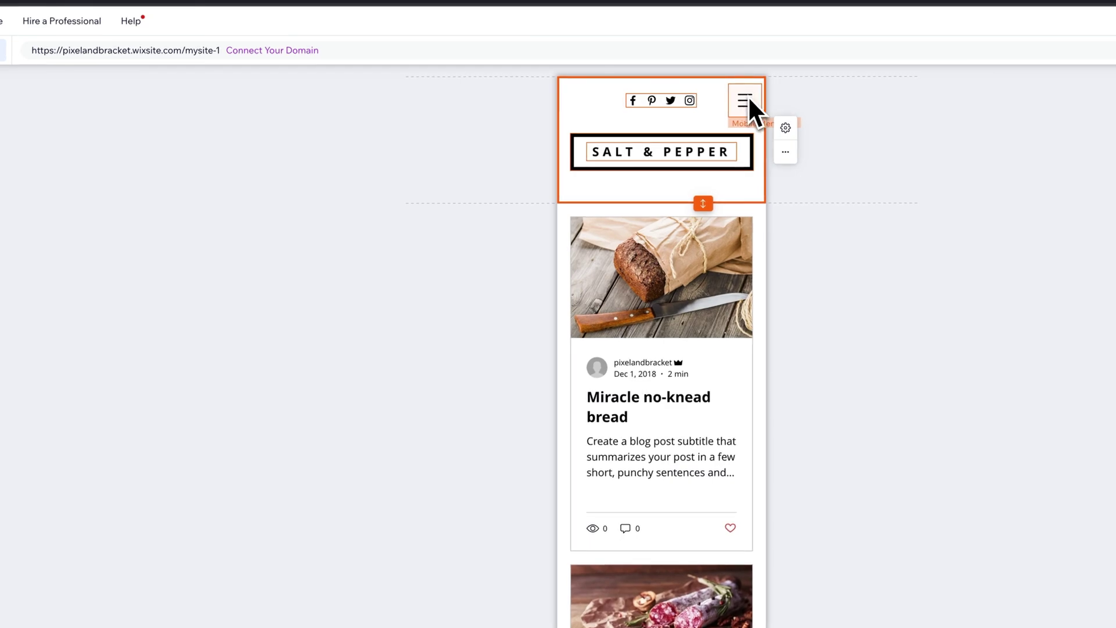
- Review the hamburger menu's icon designs, then open the menu showing HOME, BLOG and ABOUT
click(745, 100)
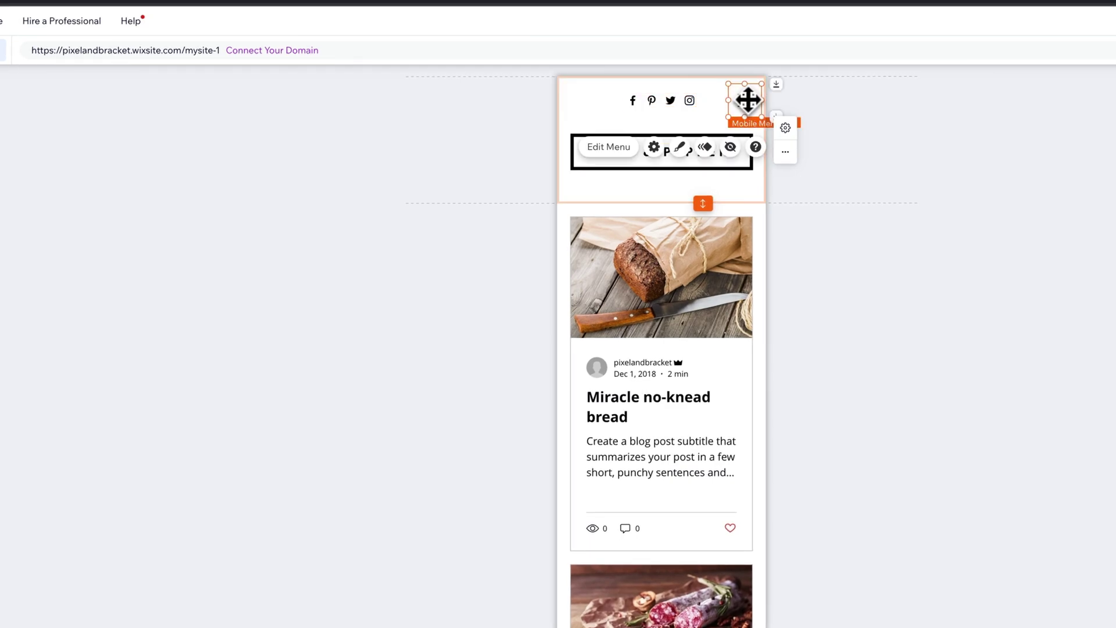
click(684, 149)
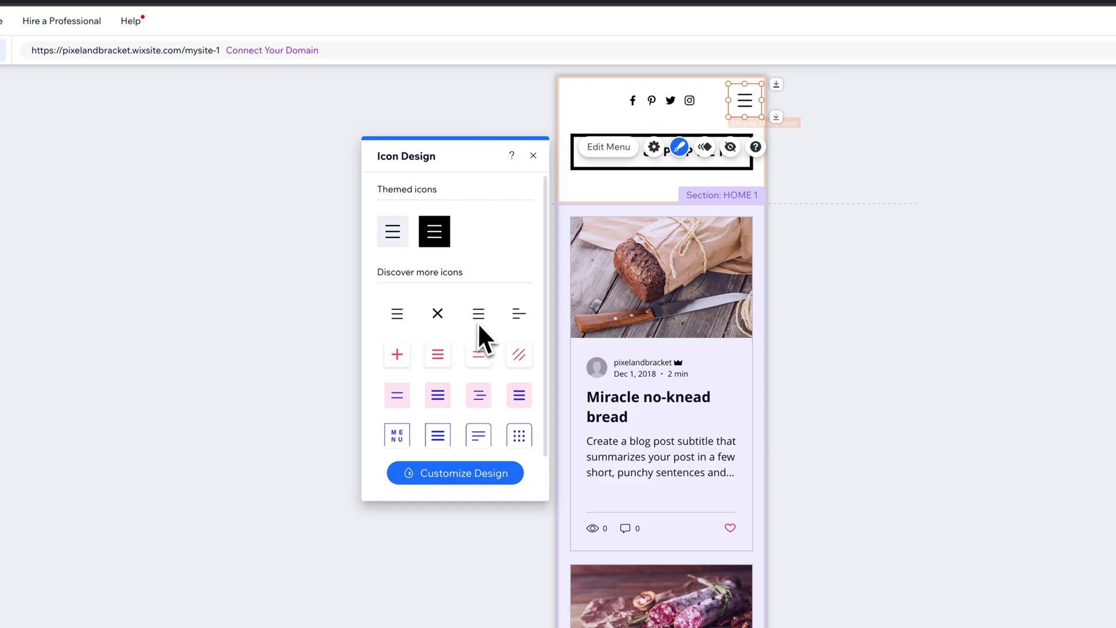
click(533, 155)
click(630, 147)
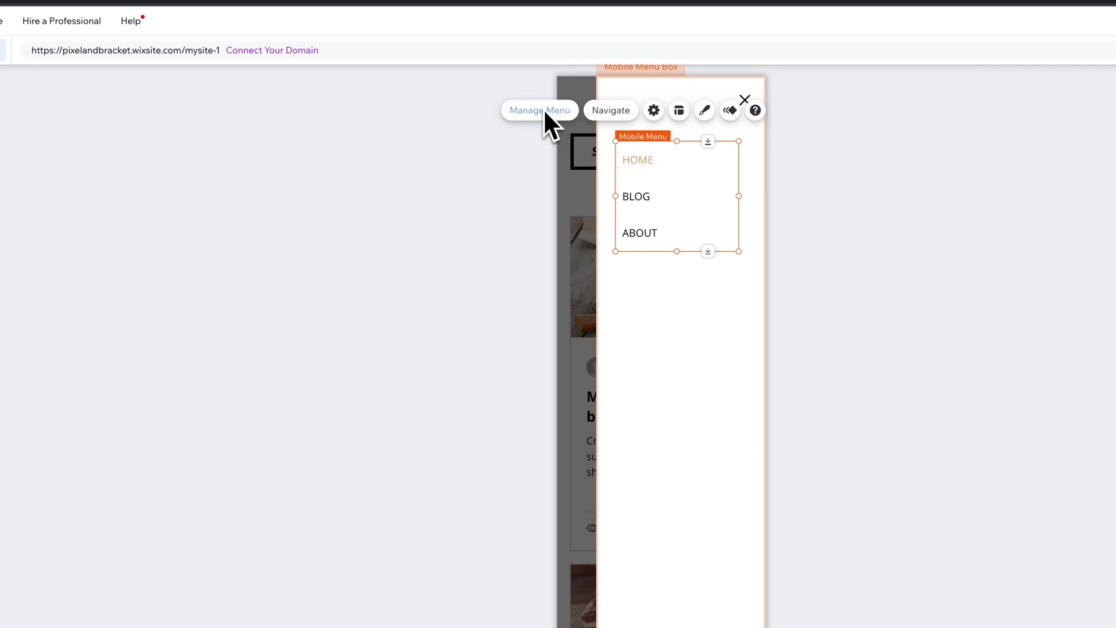
- Try center alignment for the HOME, BLOG and ABOUT items, then restore left alignment
click(655, 111)
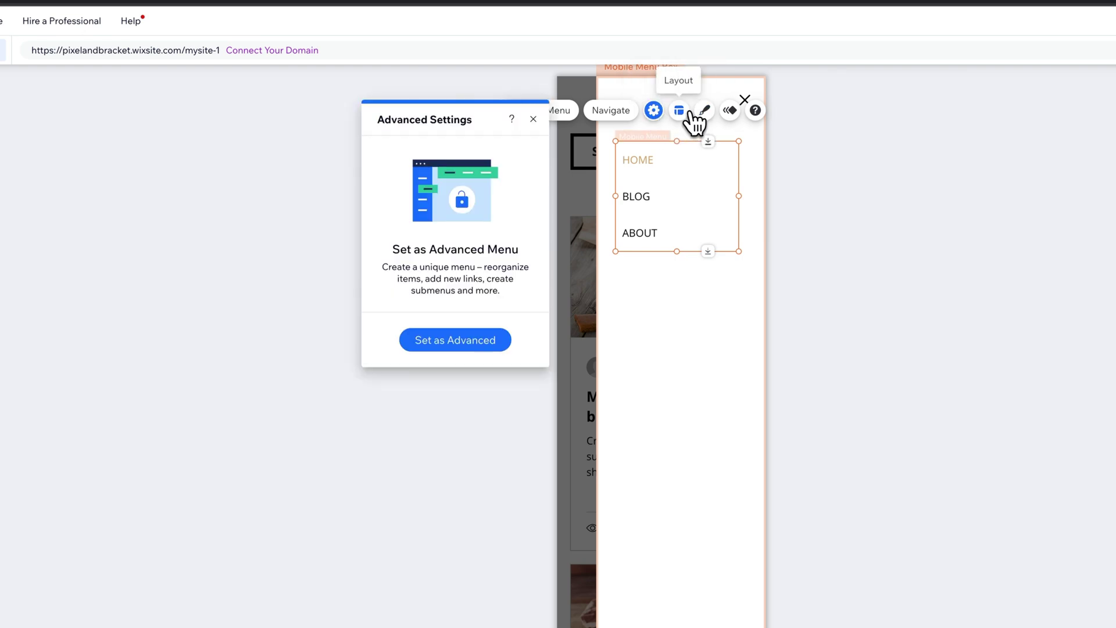
click(679, 112)
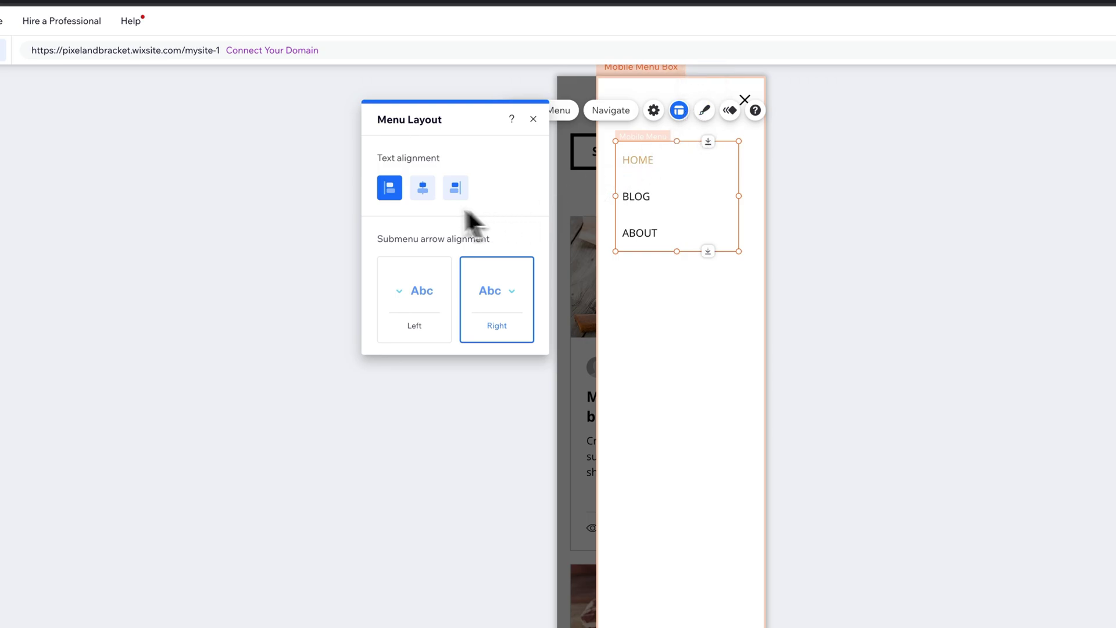
click(422, 190)
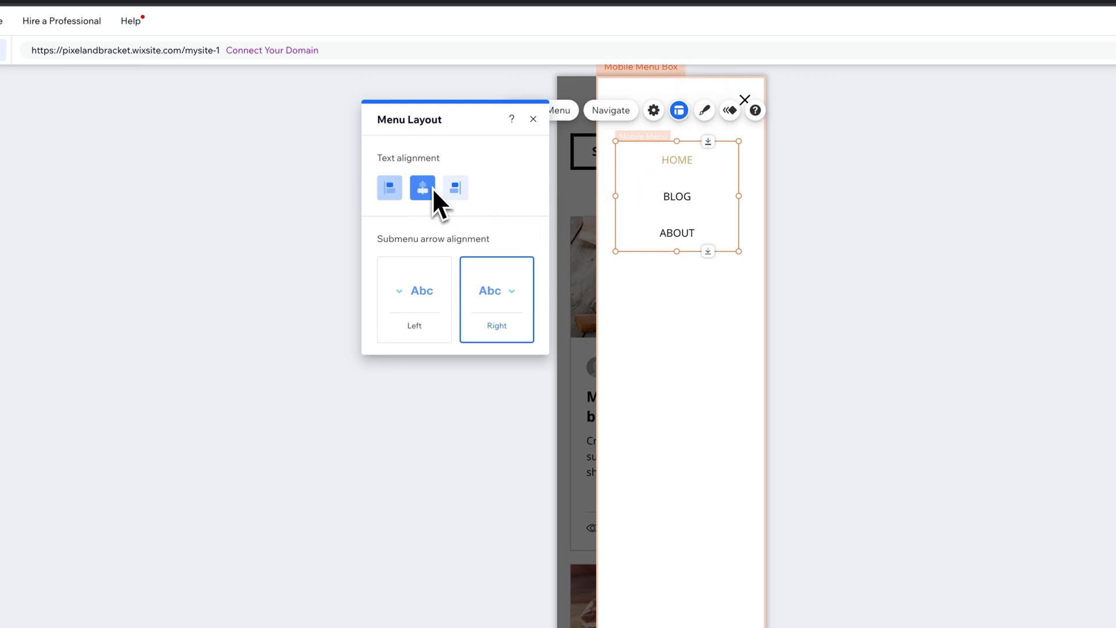
click(392, 188)
- Review the menu's Design, Manage Menu and Settings panels, then close the mobile menu
click(705, 111)
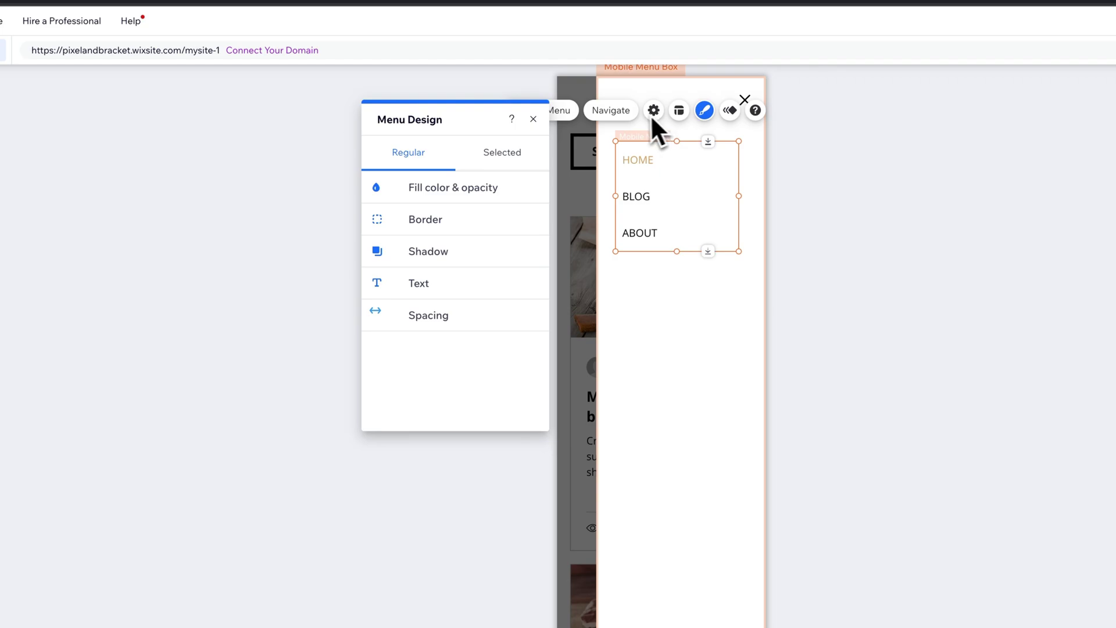
click(563, 112)
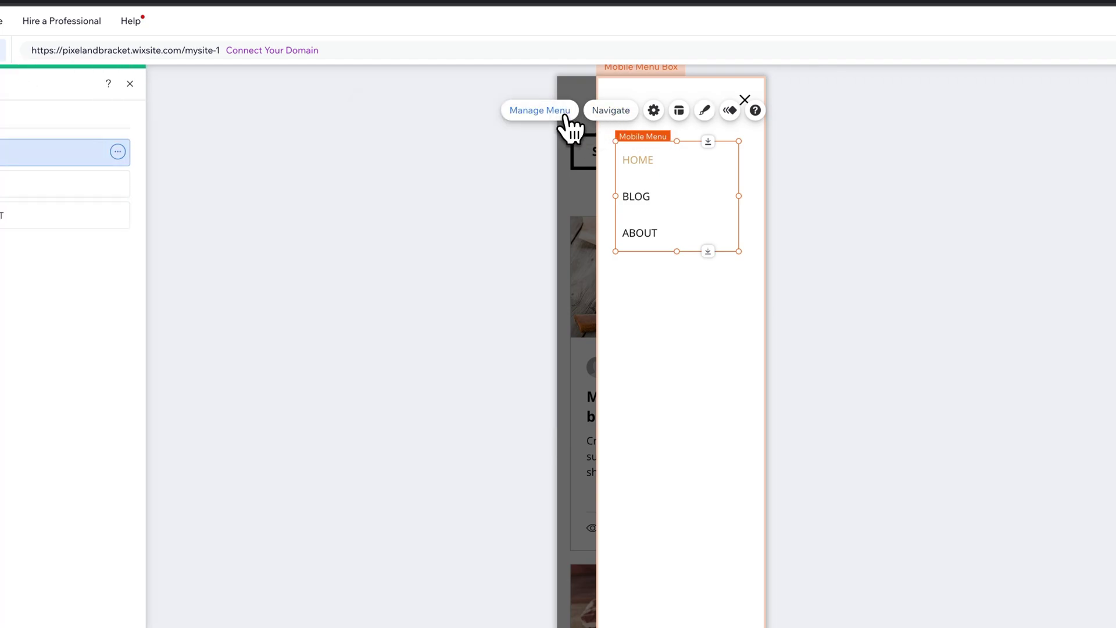
click(654, 111)
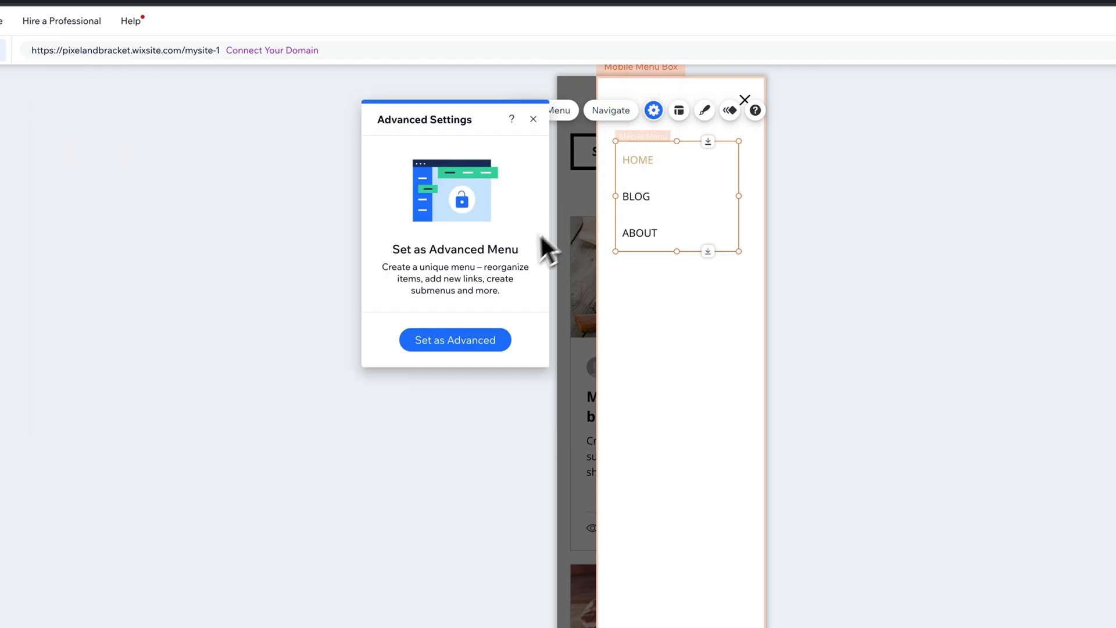
click(533, 118)
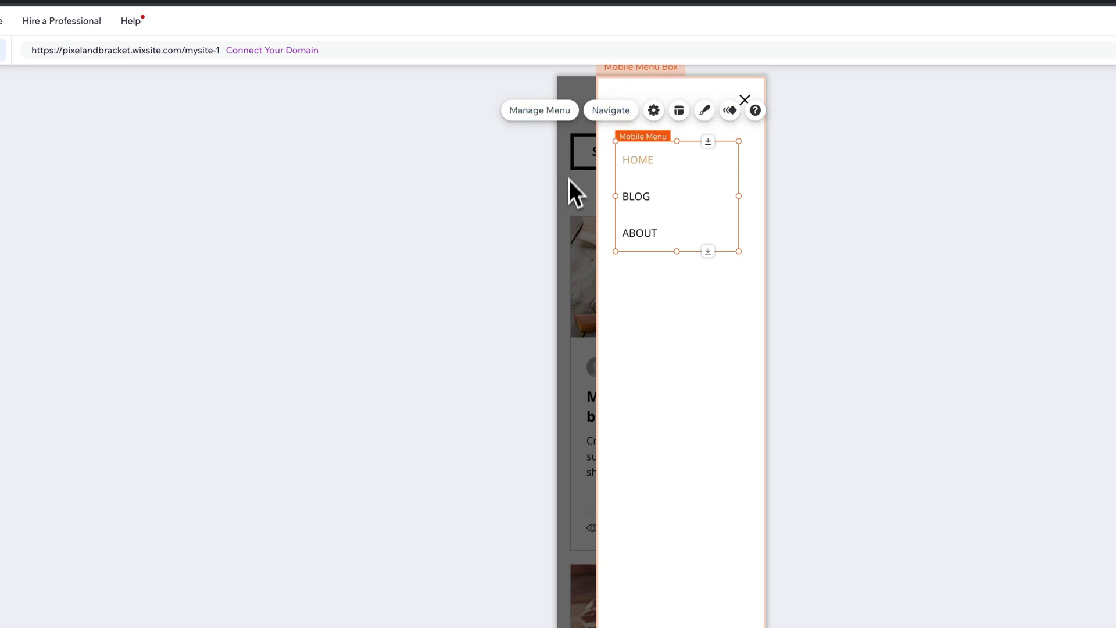
click(604, 162)
click(744, 102)
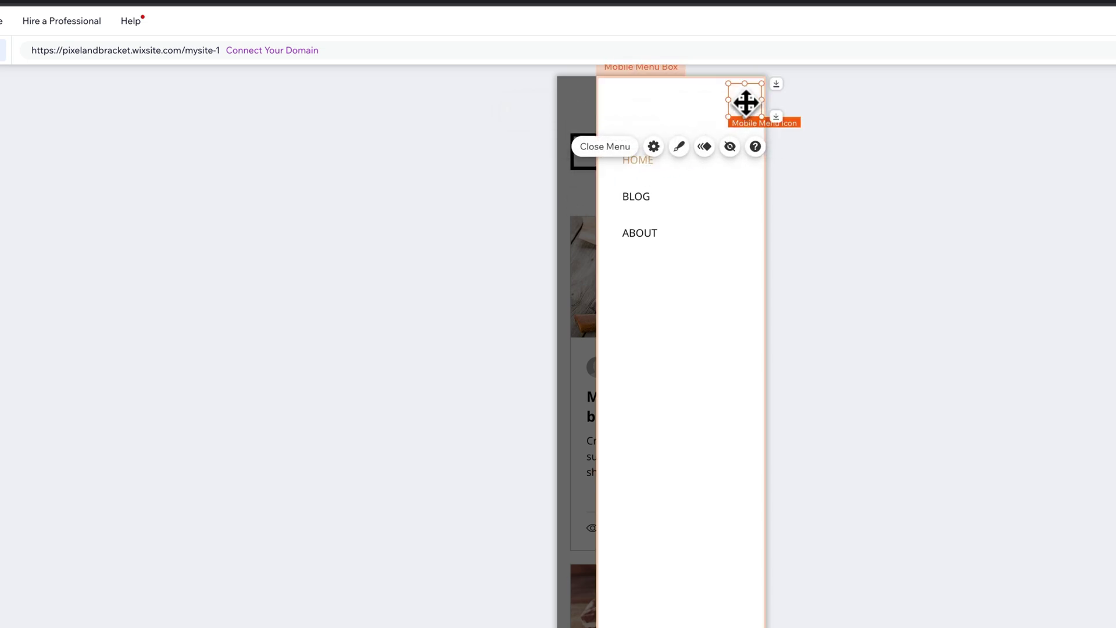
click(604, 150)
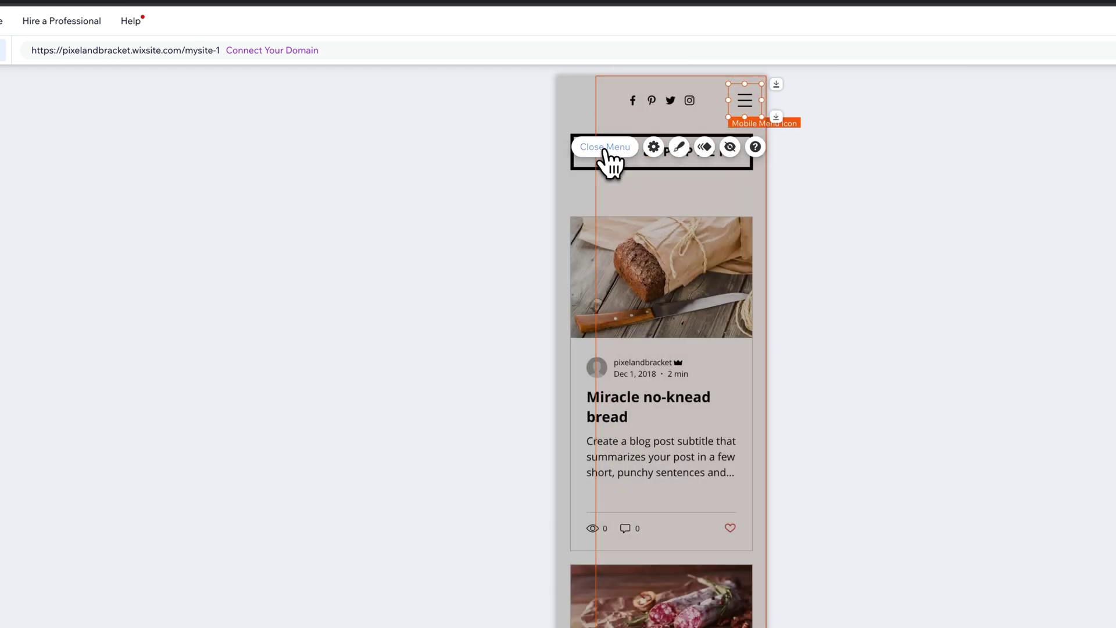
click(727, 190)
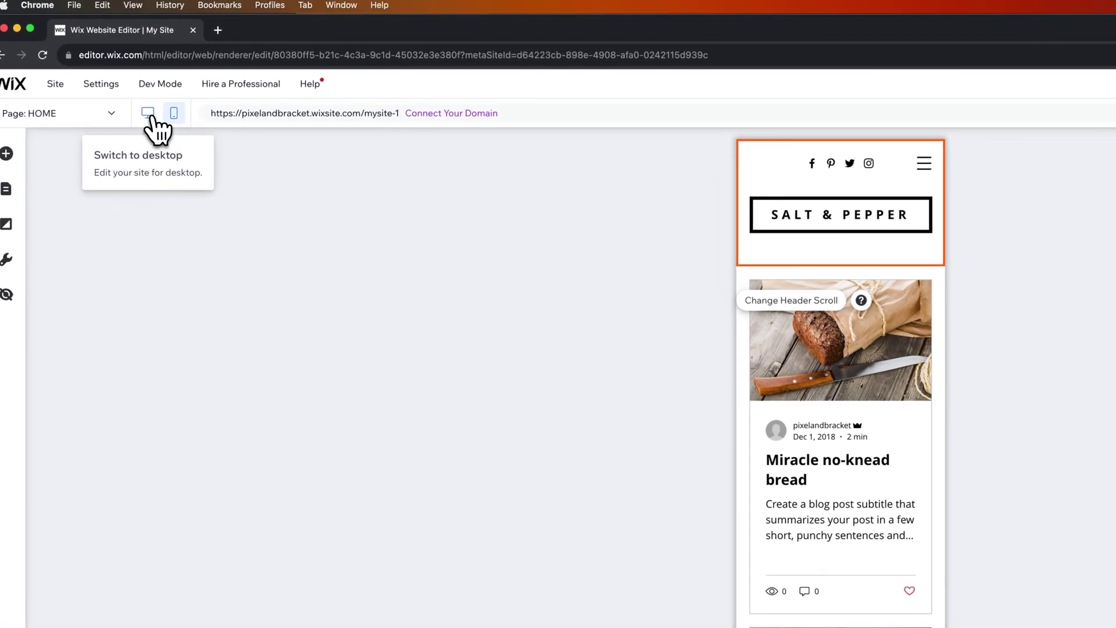
click(149, 113)
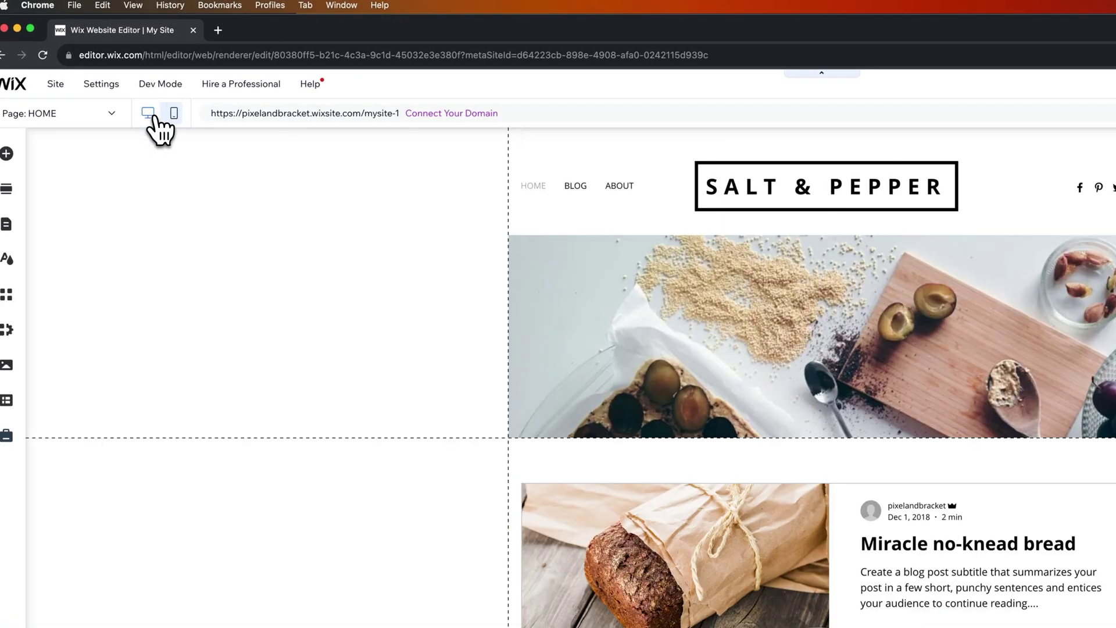
mouse_move(557, 284)
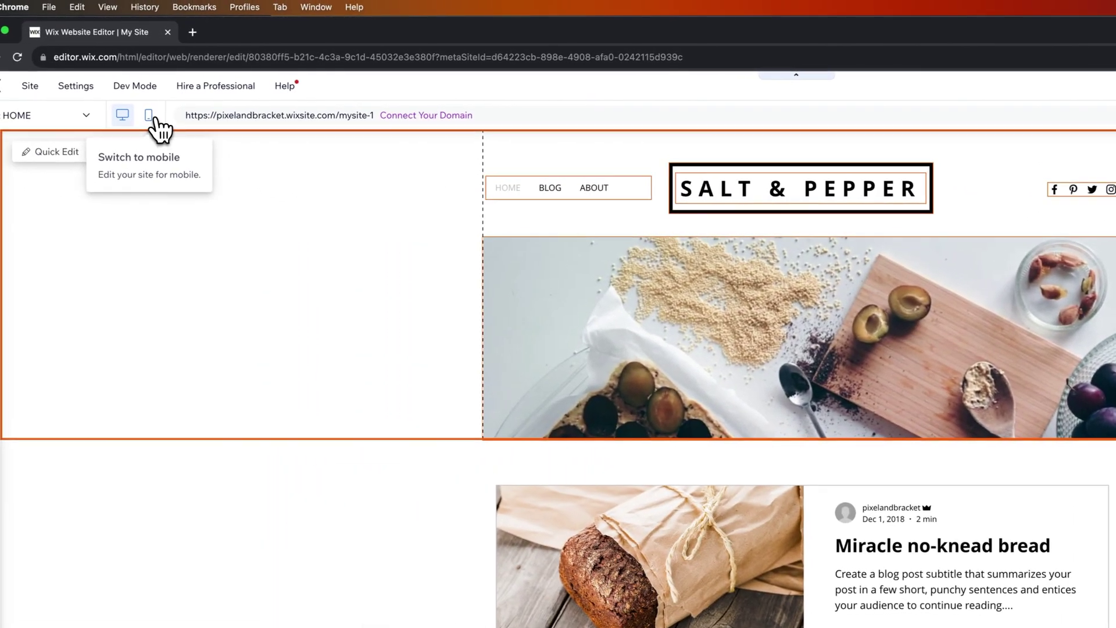
click(150, 116)
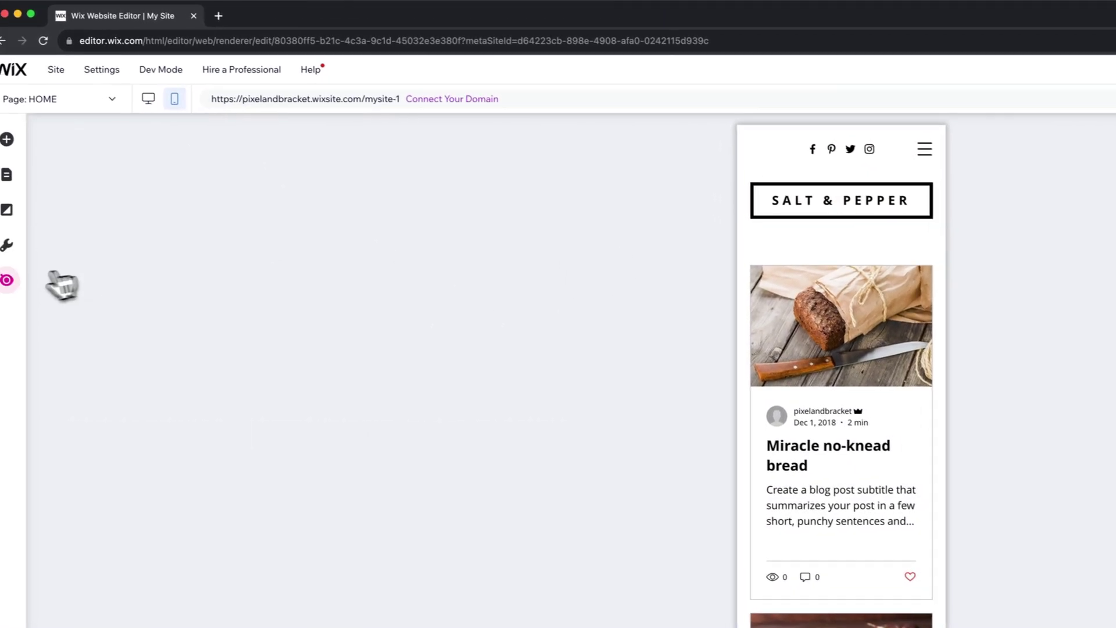
click(7, 280)
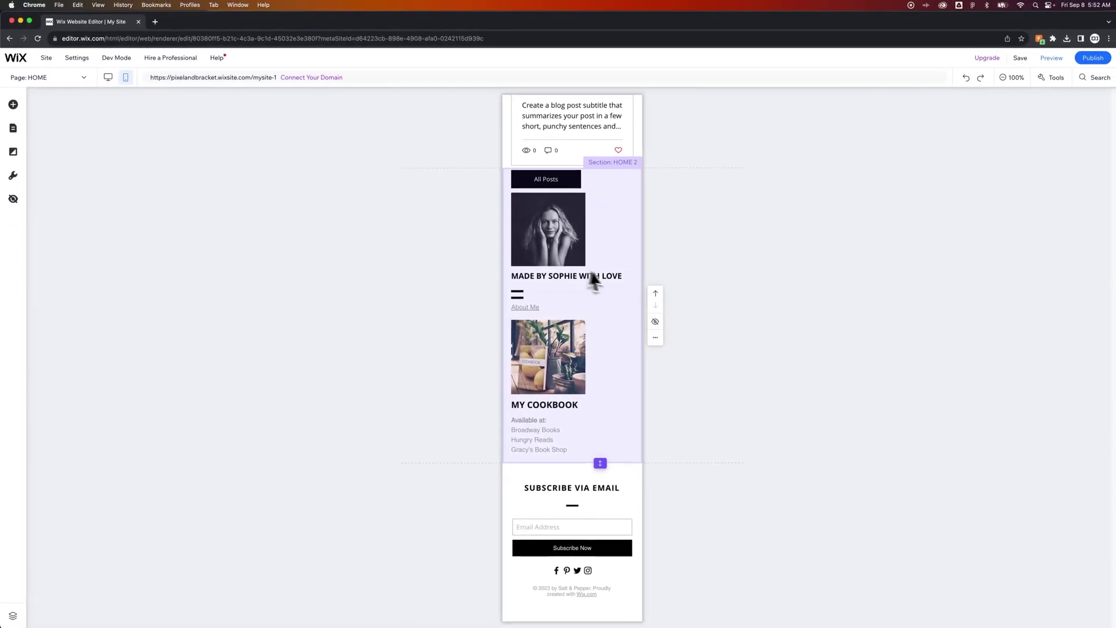
scroll(602, 279, up, 10)
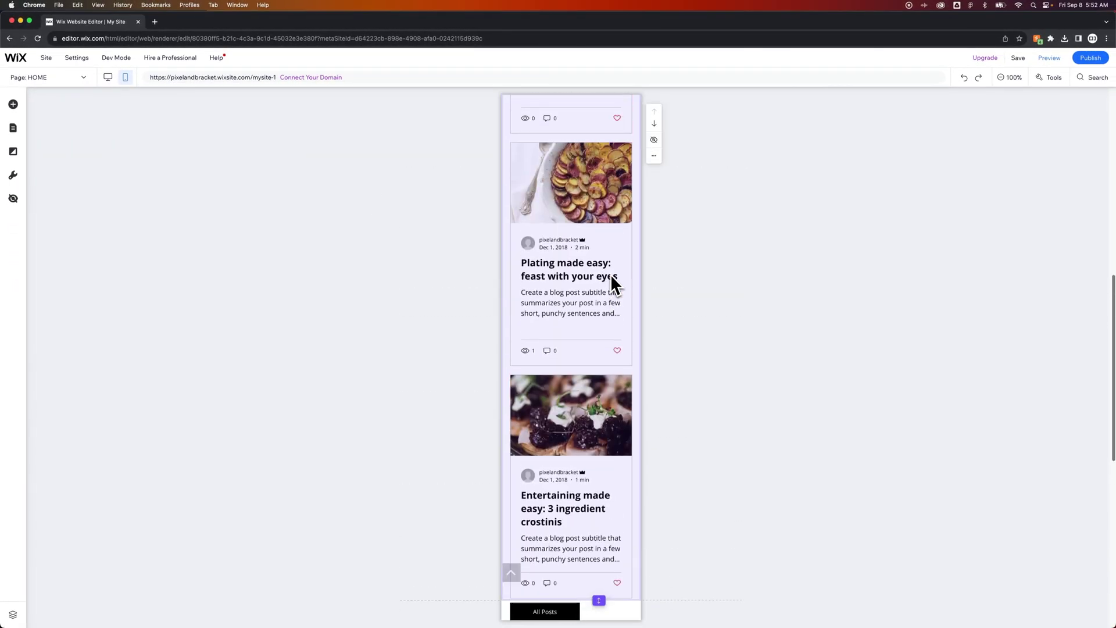
scroll(609, 275, up, 10)
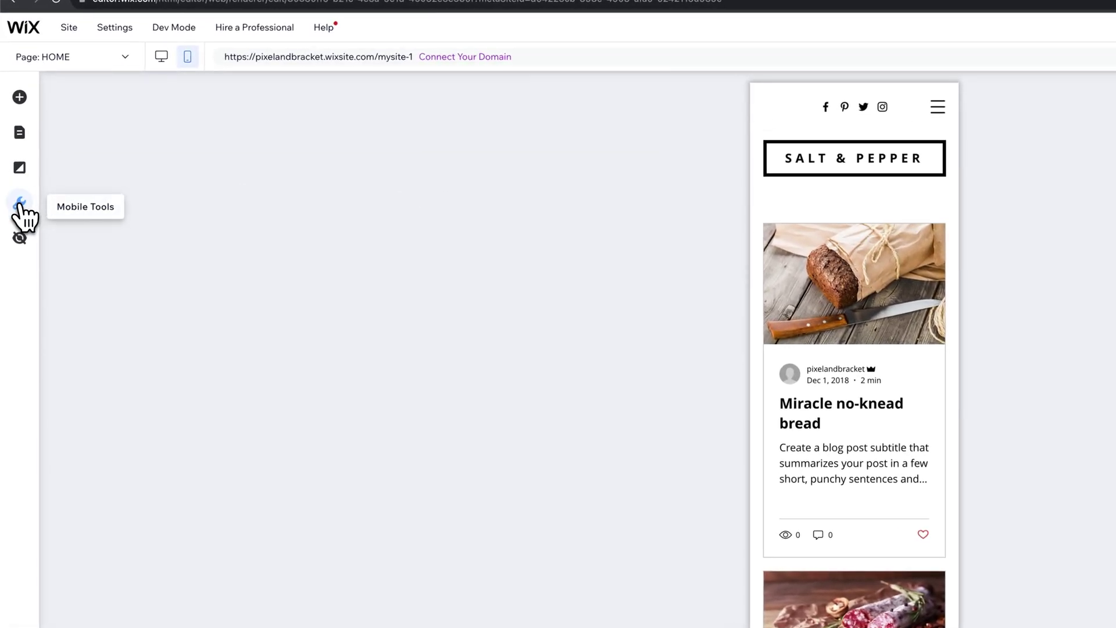
- Open Mobile Tools and show the mobile background colour, image and video options
click(21, 206)
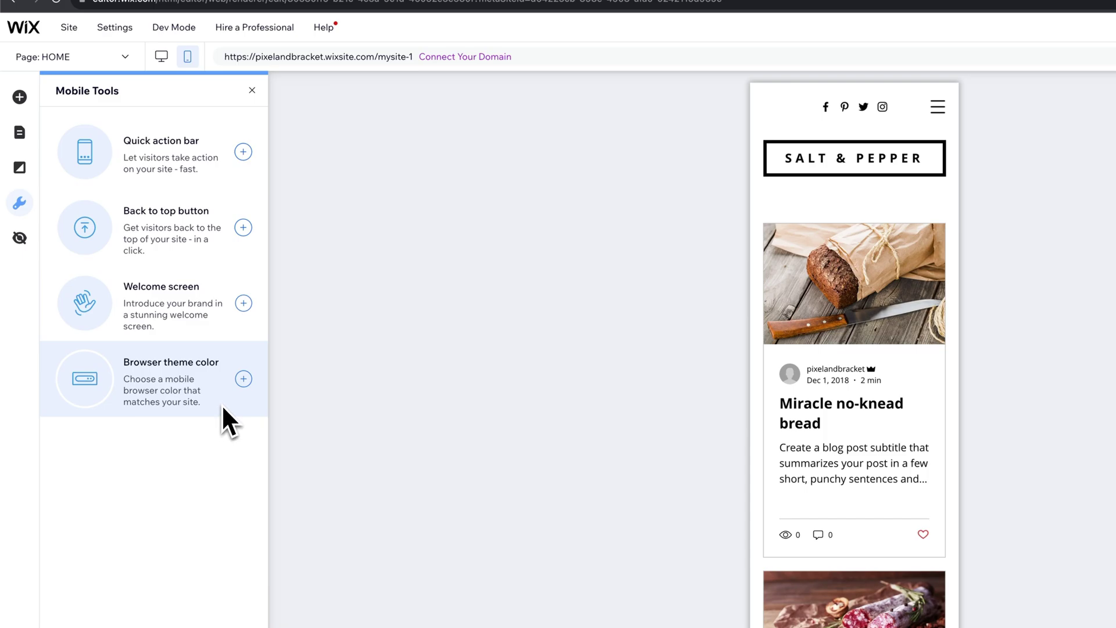
click(21, 170)
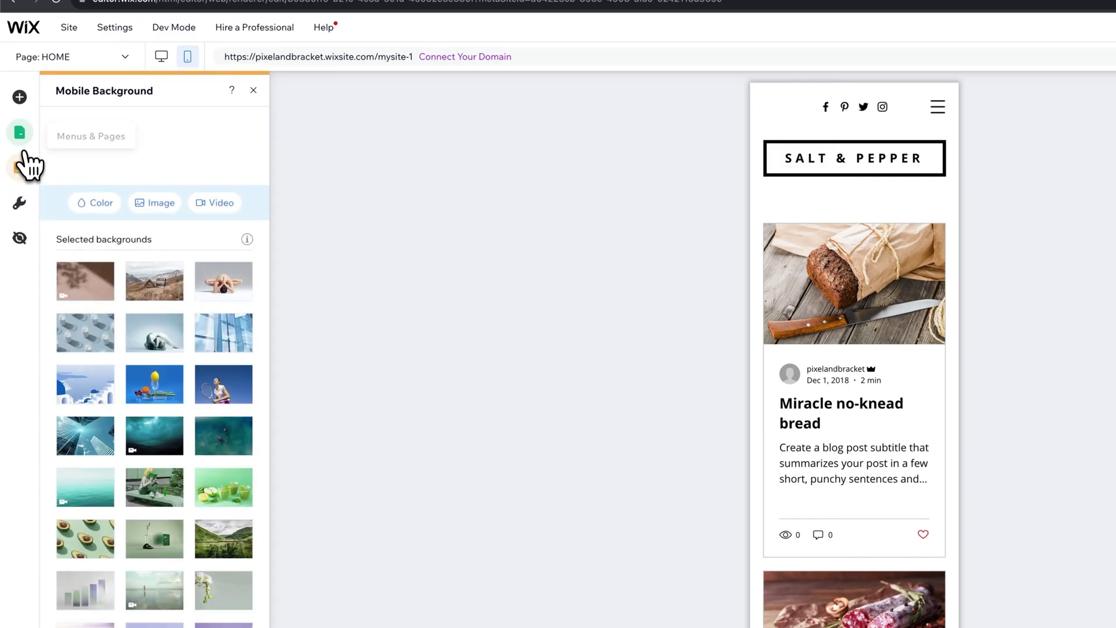
- View the HOME page's Hide on mobile option in the pages panel, then dismiss it unchanged
click(21, 131)
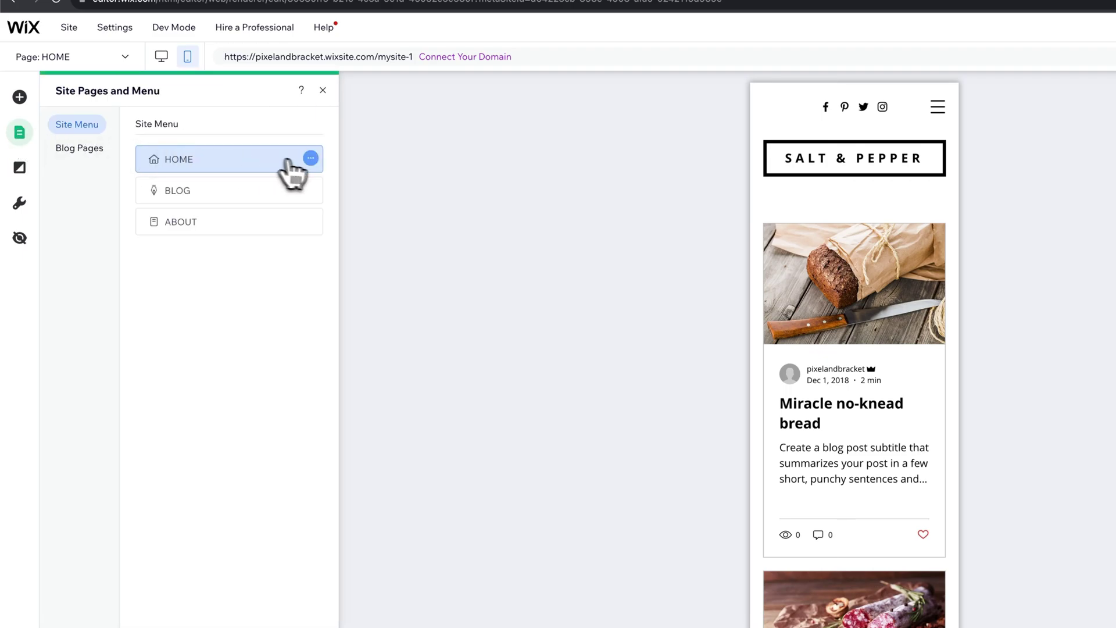
click(311, 160)
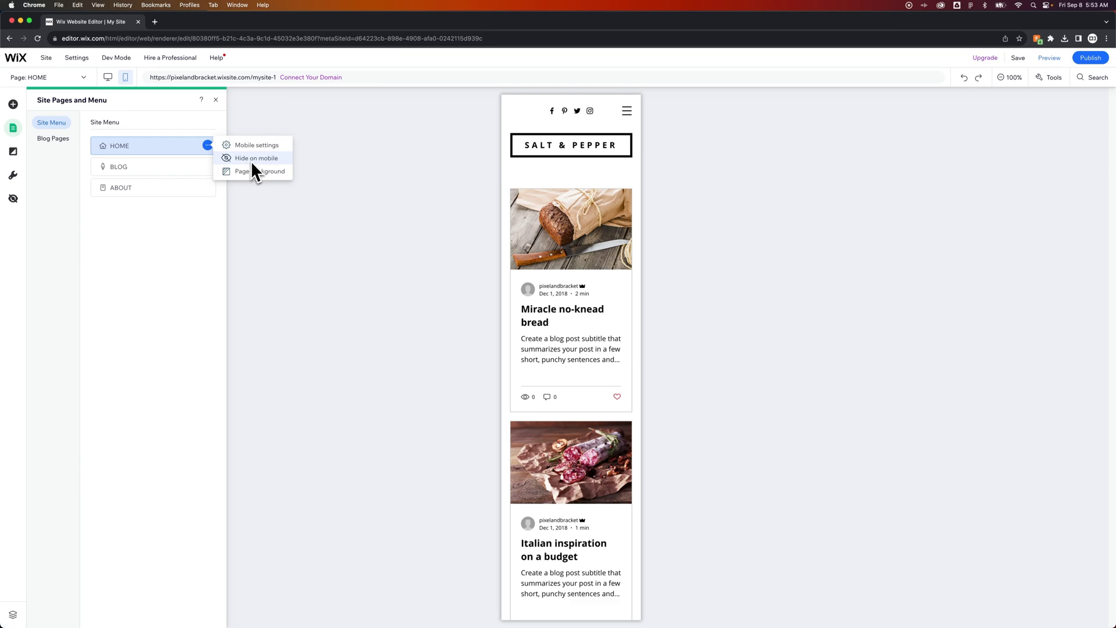
click(242, 111)
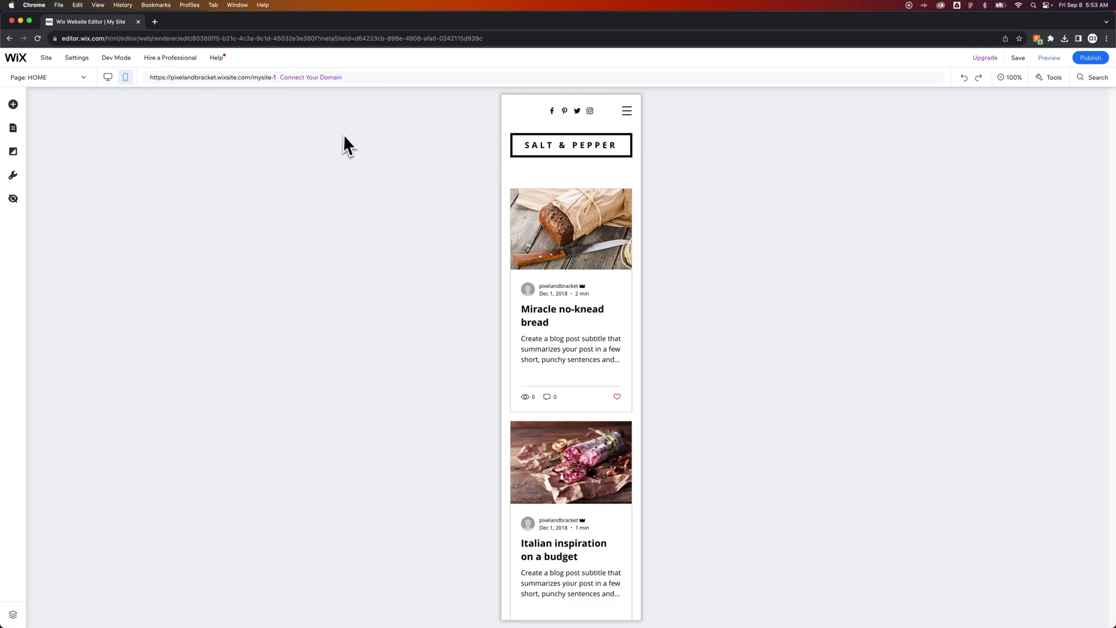